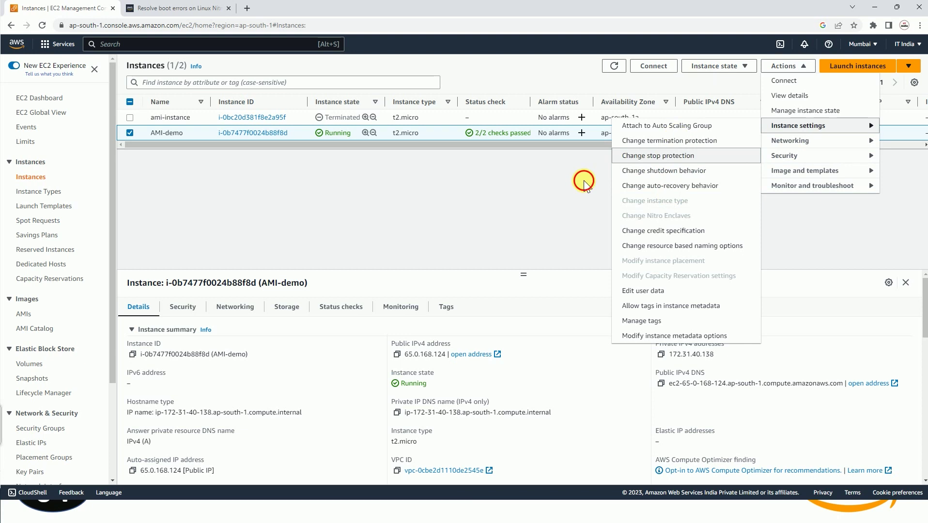
Stop the AMI-demo instance and refresh the instance list until its state is updated
{"action": "left_click", "coordinate": [584, 179]}
{"action": "left_click", "coordinate": [716, 66]}
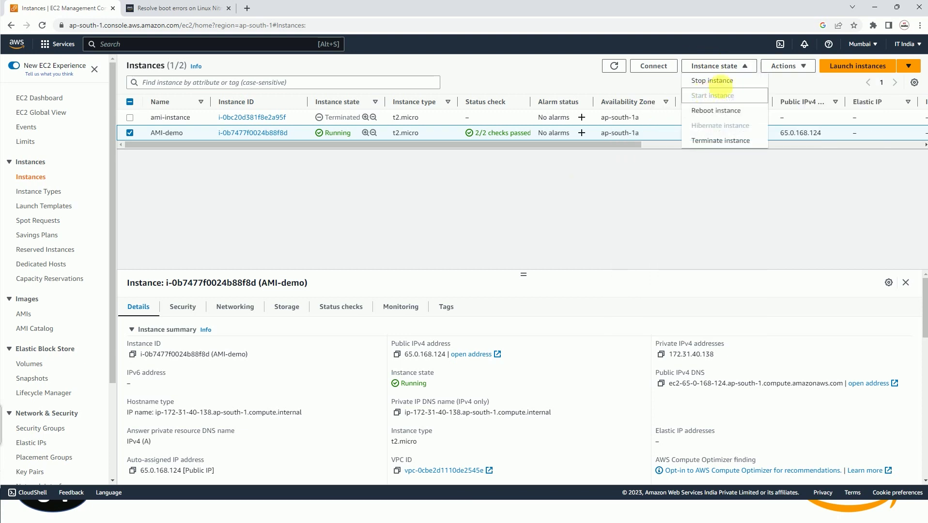
{"action": "left_click", "coordinate": [722, 81]}
{"action": "left_click", "coordinate": [651, 316]}
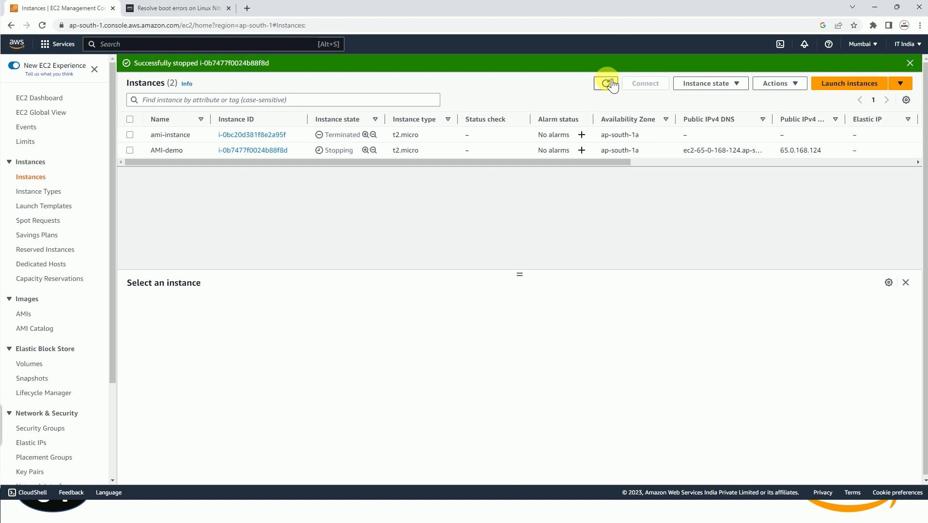
{"action": "left_click", "coordinate": [607, 83]}
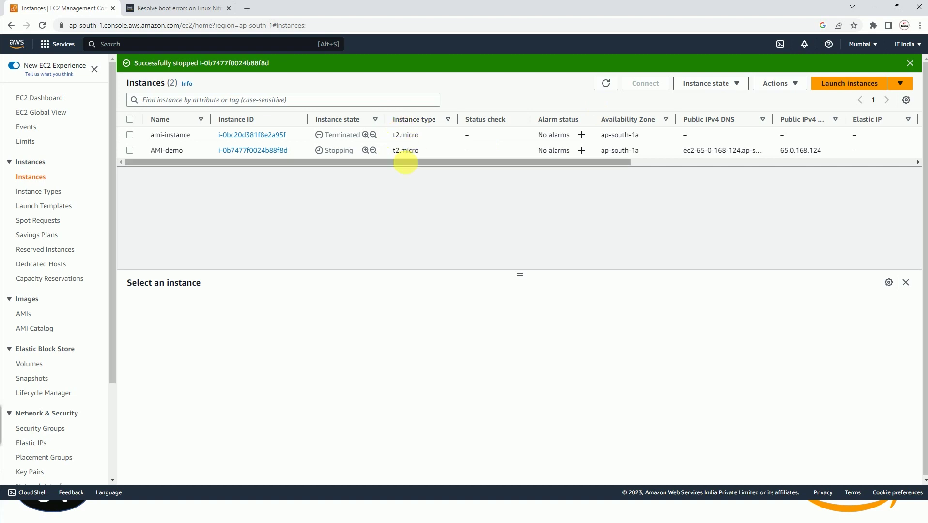
{"action": "left_click_drag", "start_coordinate": [388, 151], "coordinate": [421, 157]}
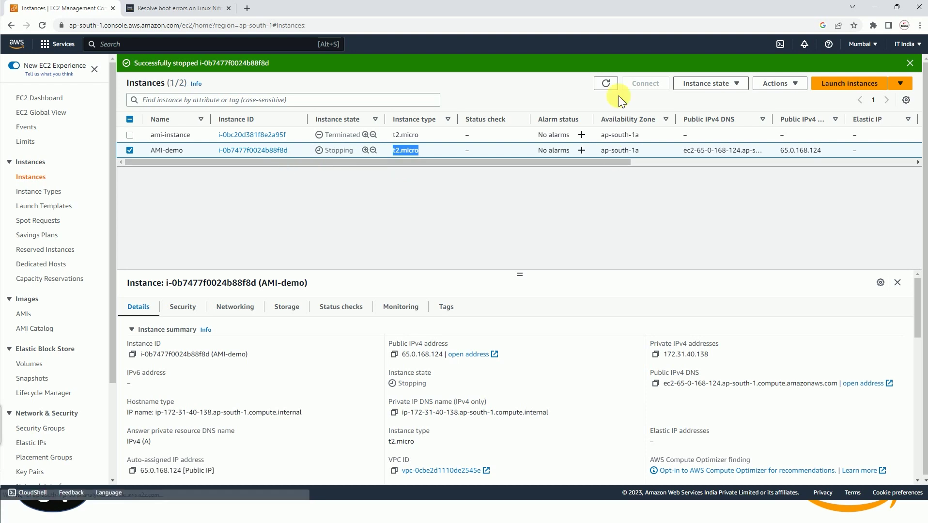
{"action": "left_click", "coordinate": [605, 84]}
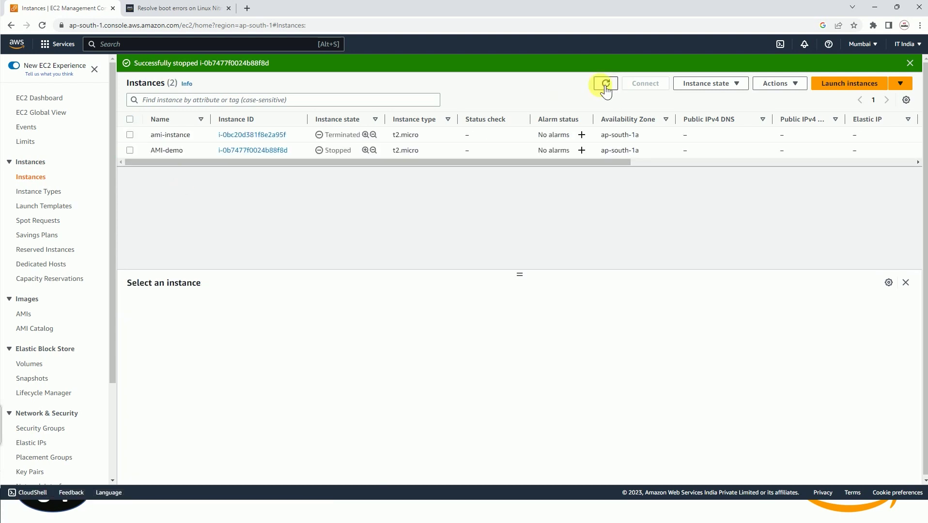
{"action": "left_click", "coordinate": [603, 87]}
{"action": "left_click", "coordinate": [612, 88]}
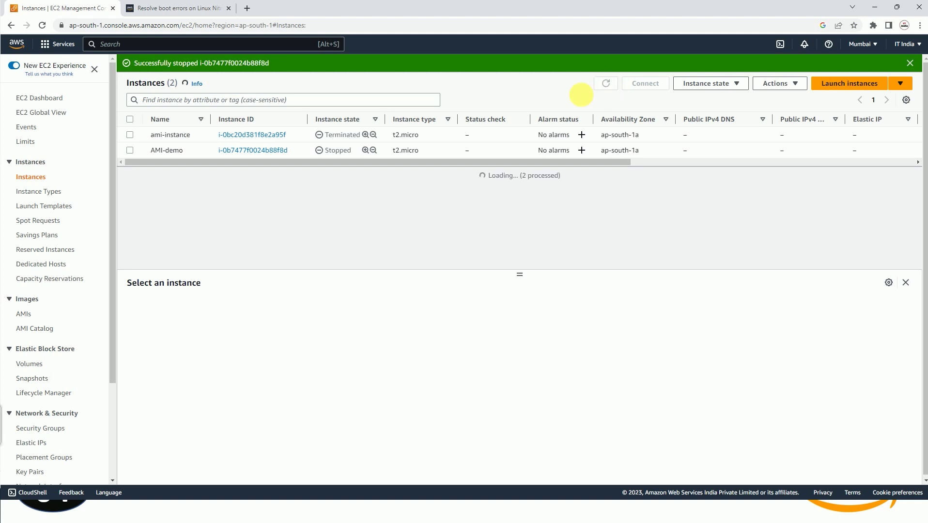
Change the stopped AMI-demo instance's type to c4.xlarge and apply the change
{"action": "left_click", "coordinate": [321, 150]}
{"action": "left_click", "coordinate": [778, 83]}
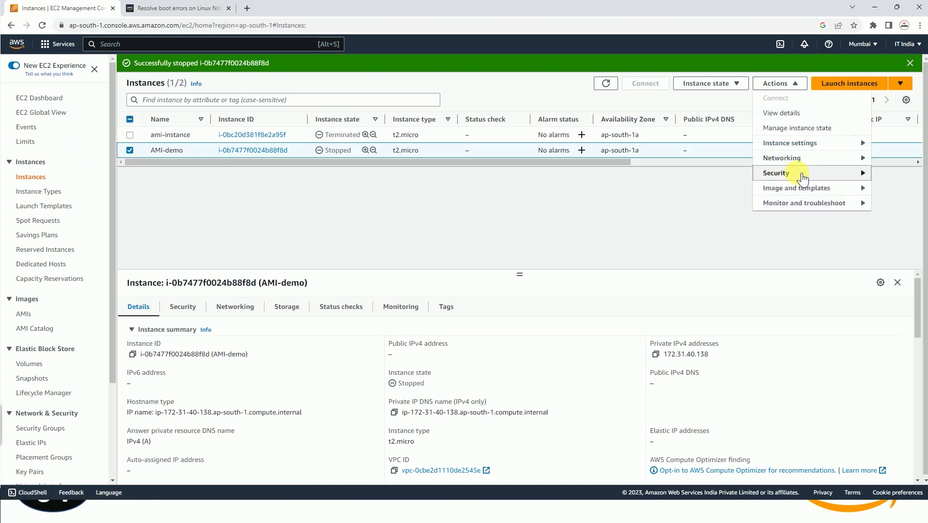
{"action": "mouse_move", "coordinate": [804, 145]}
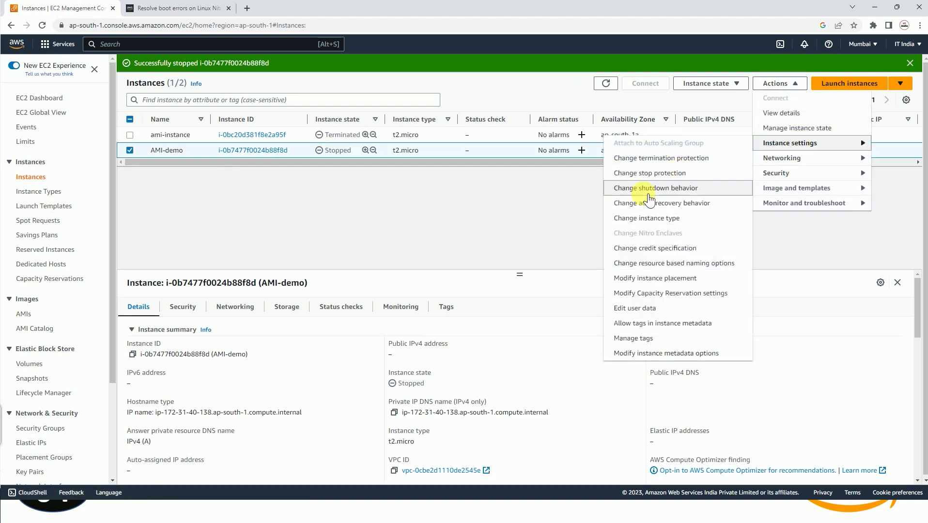
{"action": "left_click", "coordinate": [655, 219]}
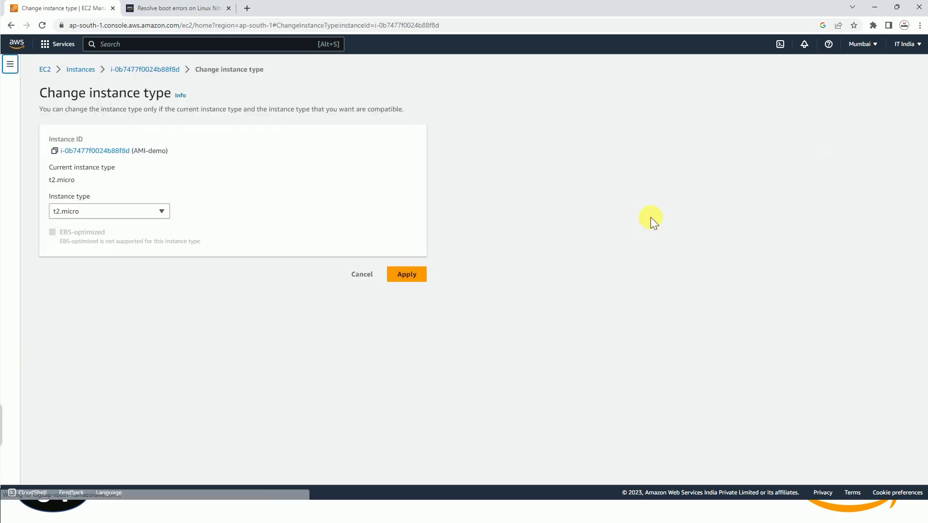
{"action": "left_click", "coordinate": [124, 213]}
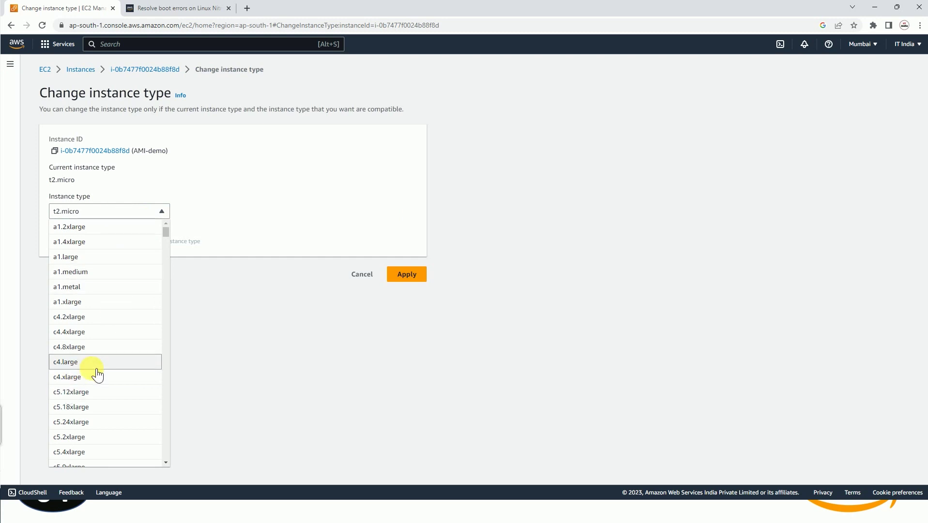
{"action": "left_click", "coordinate": [81, 376]}
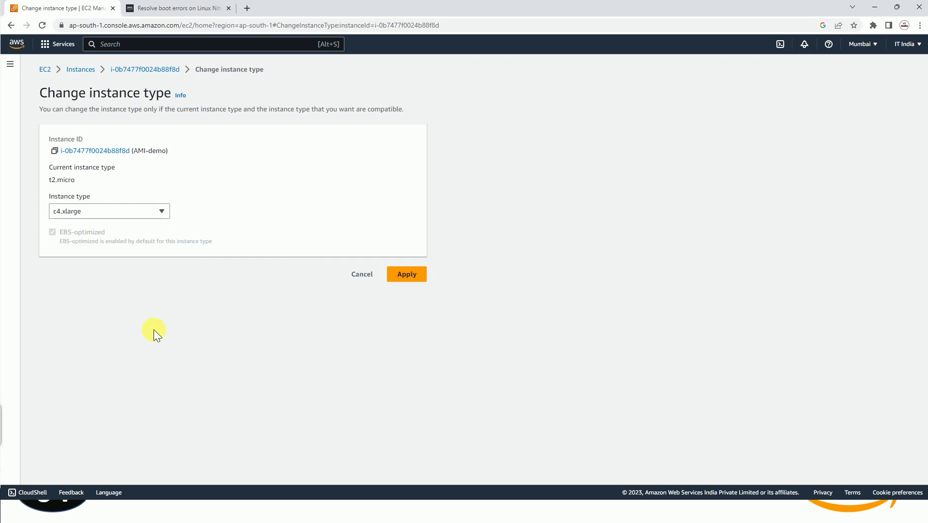
{"action": "left_click", "coordinate": [405, 274]}
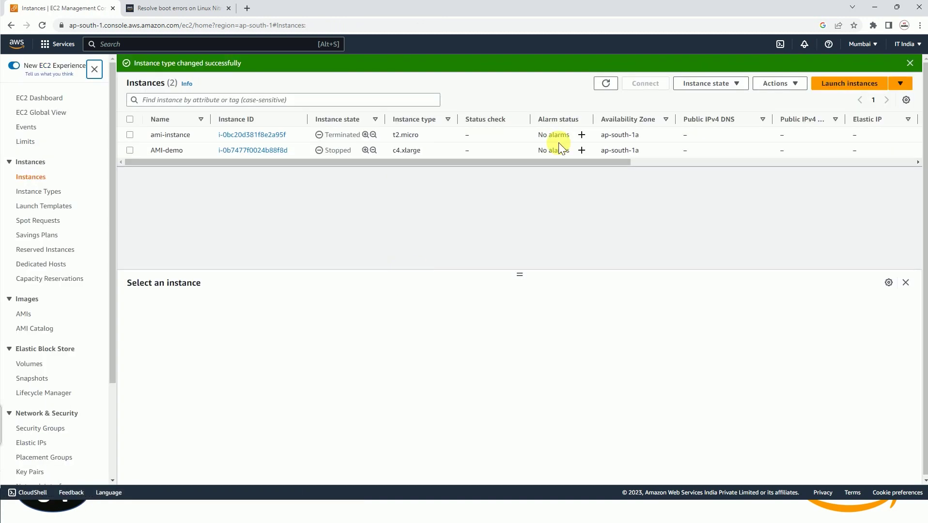
Start the AMI-demo instance and refresh the instance list to follow its startup
{"action": "left_click", "coordinate": [130, 150]}
{"action": "left_click", "coordinate": [698, 89]}
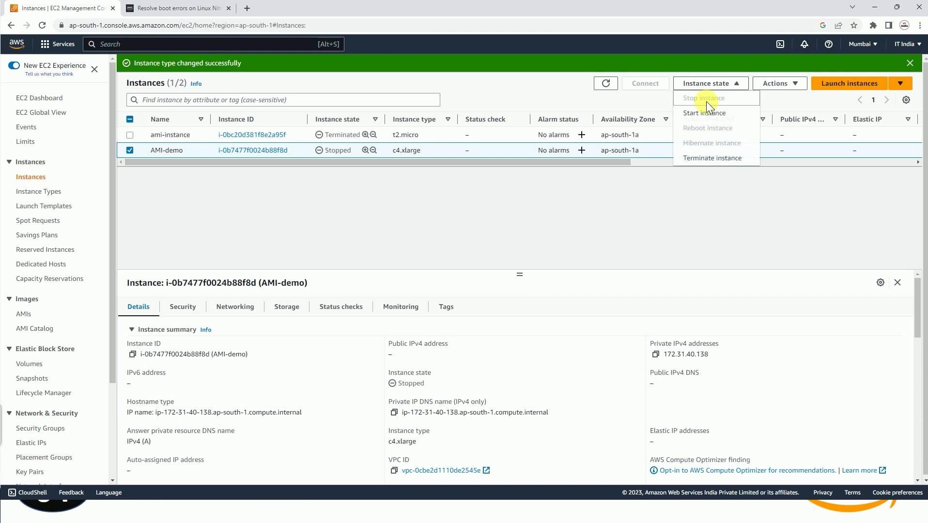
{"action": "left_click", "coordinate": [711, 115]}
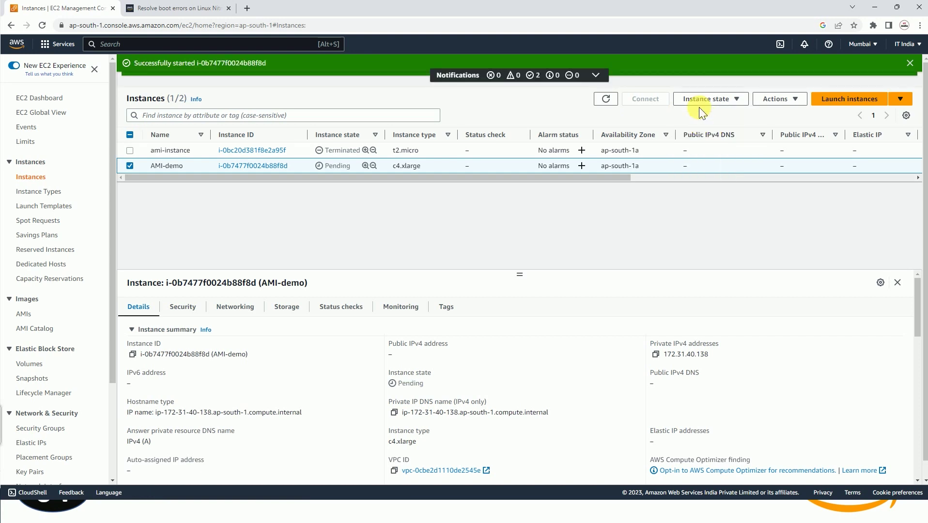
{"action": "left_click", "coordinate": [606, 99]}
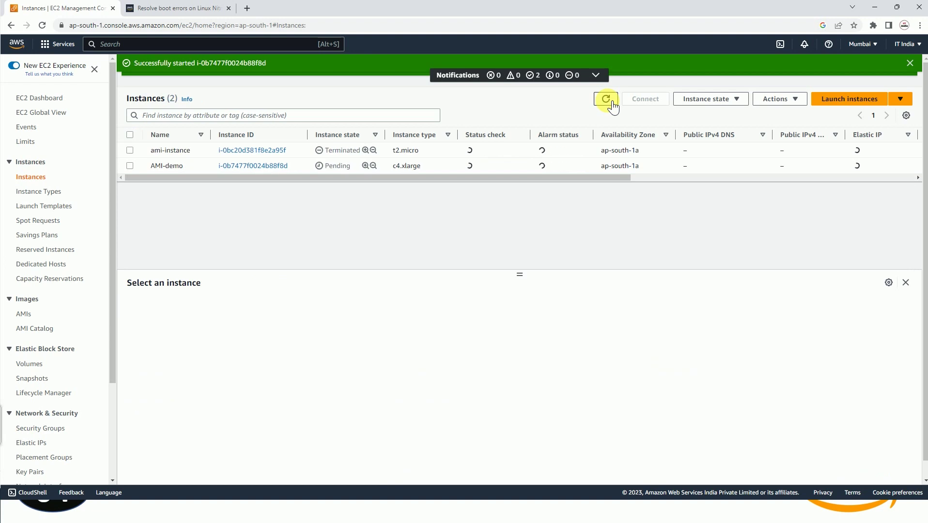
{"action": "left_click", "coordinate": [606, 99]}
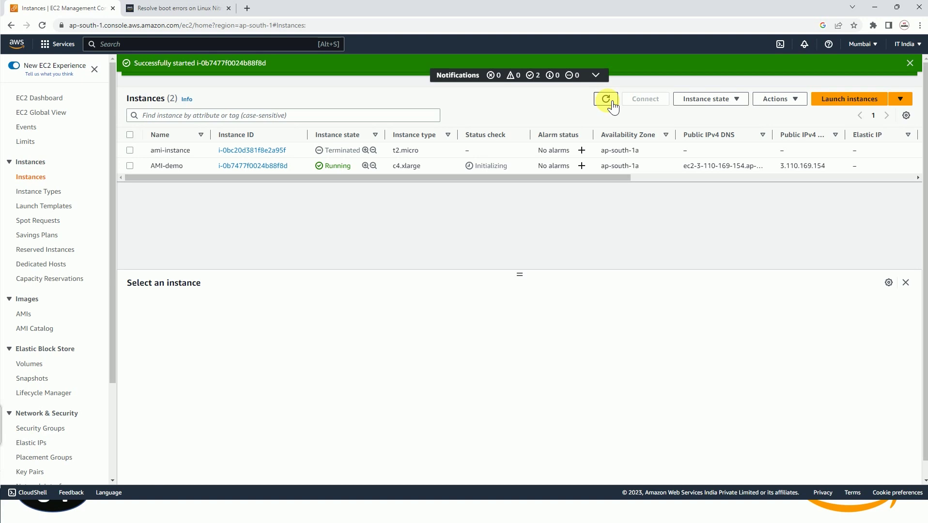
{"action": "left_click", "coordinate": [607, 99]}
{"action": "left_click", "coordinate": [606, 99]}
{"action": "left_click", "coordinate": [606, 100]}
Dismiss the success notifications and keep refreshing the instance list to monitor AMI-demo's status check
{"action": "left_click", "coordinate": [911, 63]}
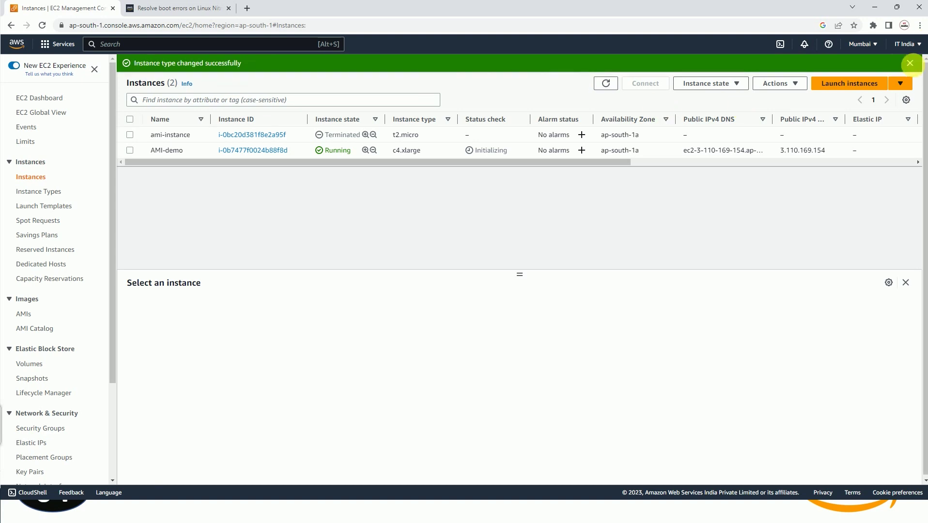
{"action": "left_click", "coordinate": [911, 63]}
{"action": "left_click", "coordinate": [614, 67]}
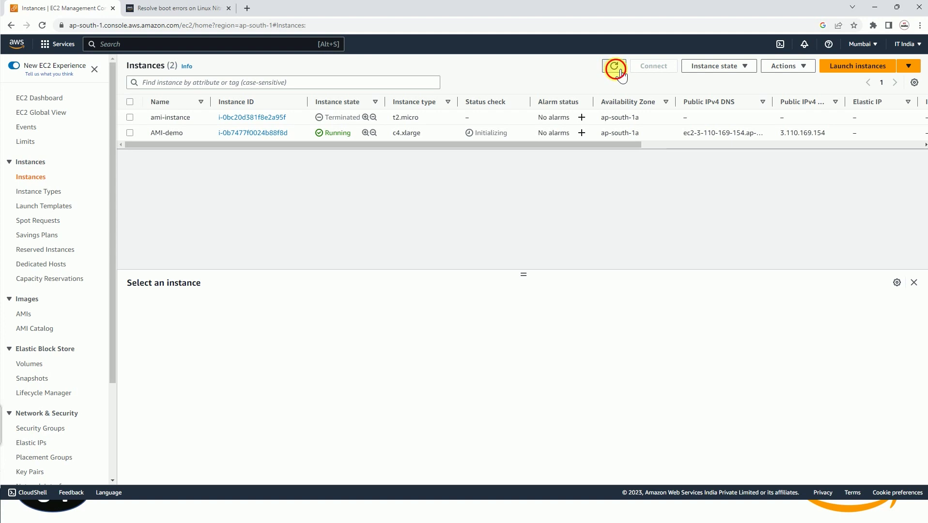
{"action": "left_click", "coordinate": [613, 67]}
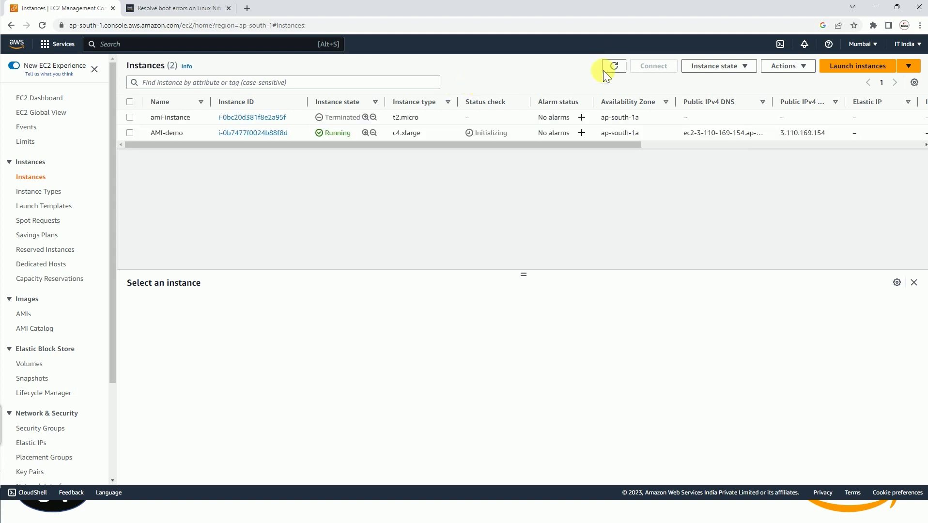
{"action": "left_click", "coordinate": [615, 66]}
{"action": "left_click", "coordinate": [609, 68]}
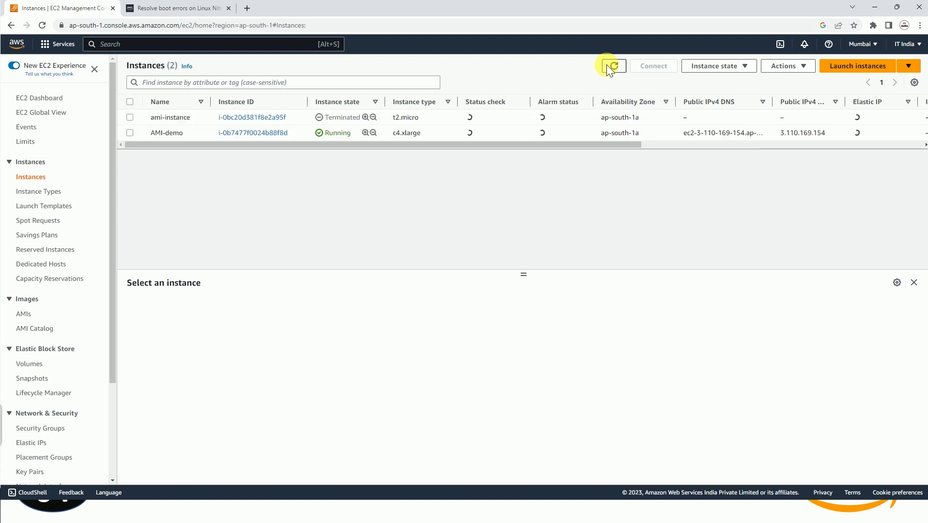
{"action": "left_click", "coordinate": [609, 66]}
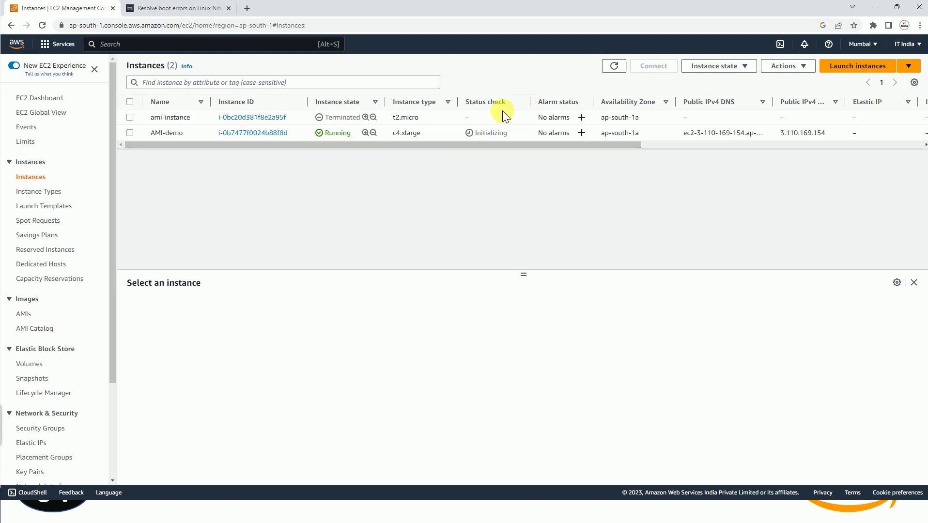
{"action": "left_click", "coordinate": [611, 70]}
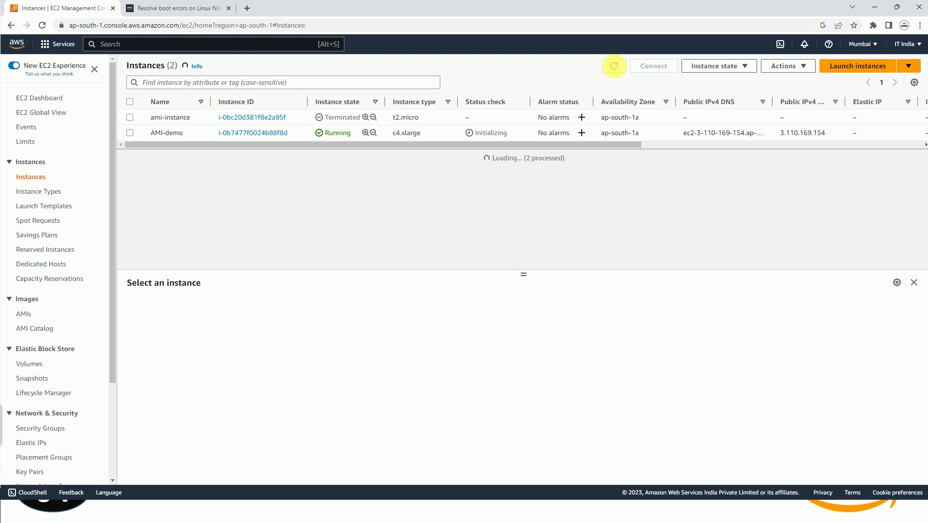
{"action": "left_click", "coordinate": [614, 67]}
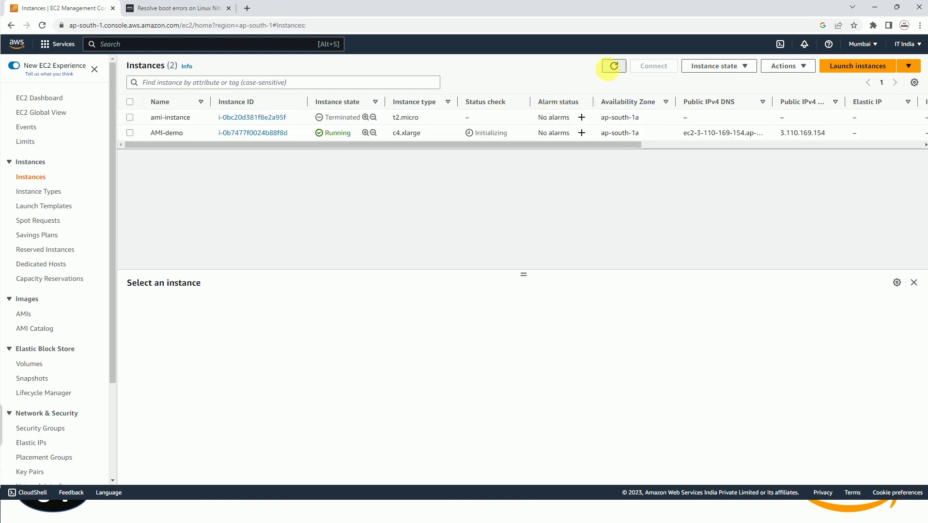
{"action": "left_click", "coordinate": [612, 68]}
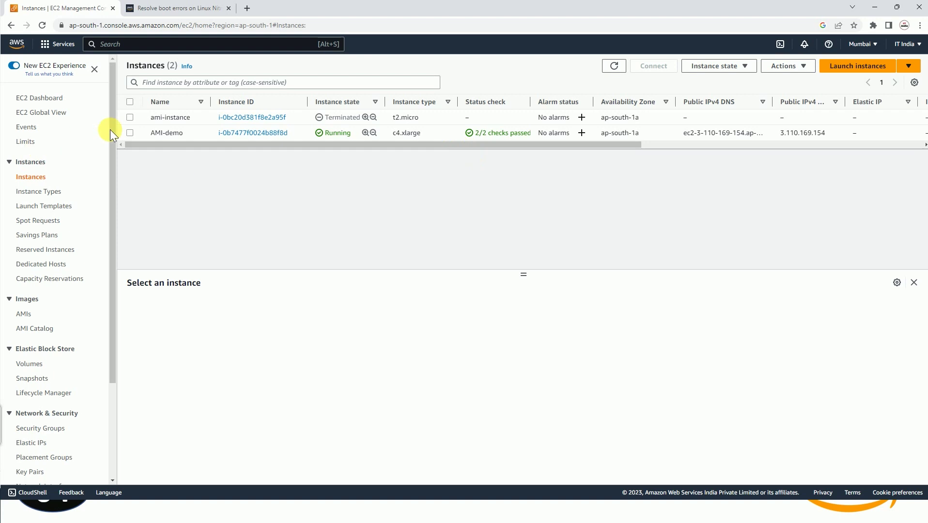
Test access to the AMI-demo instance with a Session Manager connection, then close the terminal session's tab
{"action": "left_click", "coordinate": [139, 134]}
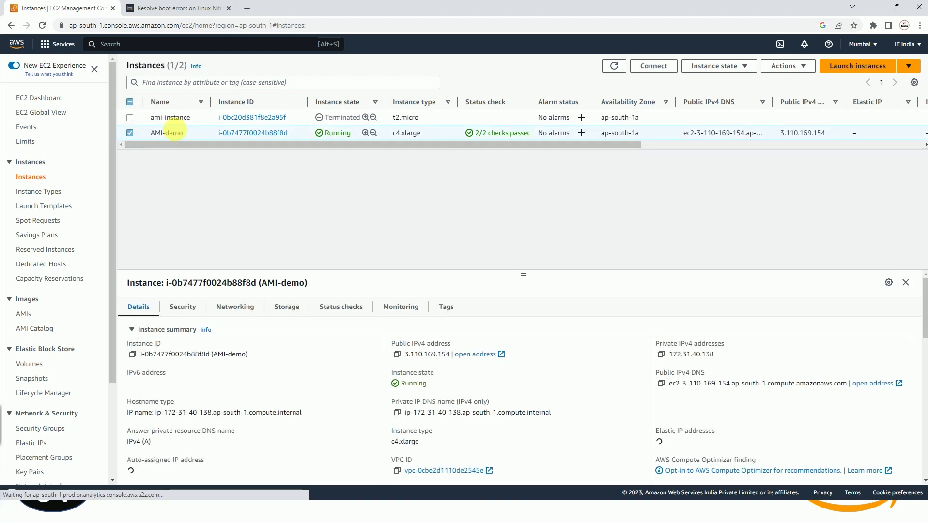
{"action": "left_click", "coordinate": [654, 65]}
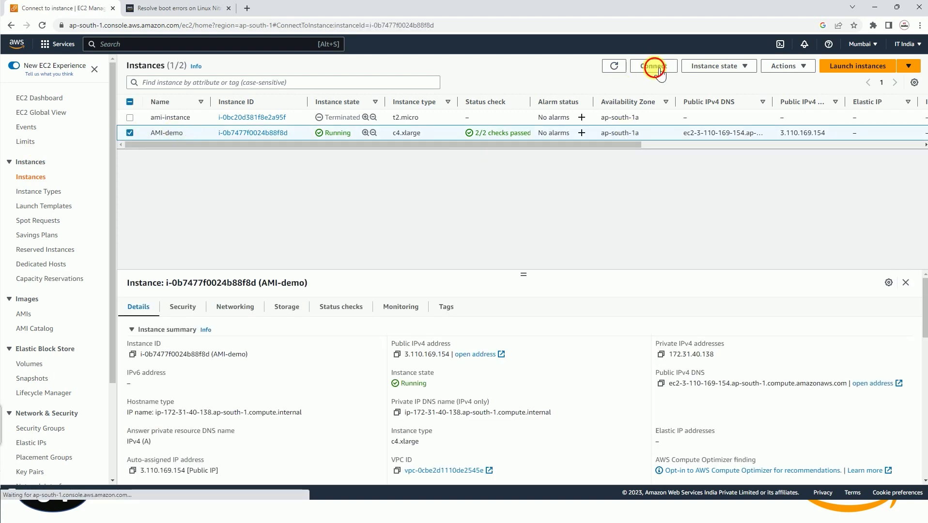
{"action": "left_click", "coordinate": [403, 259]}
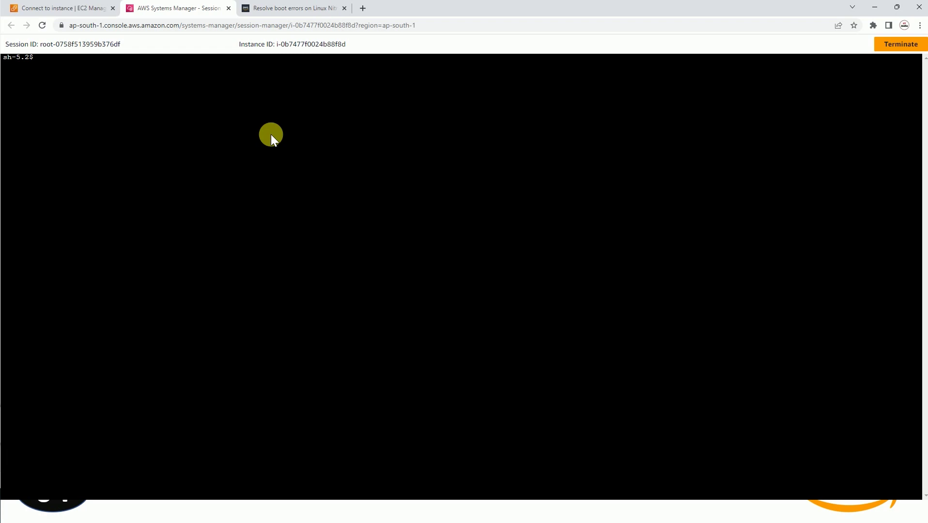
{"action": "left_click", "coordinate": [229, 8]}
Return to the EC2 instances list and widen the Status check column to show AMI-demo's full status
{"action": "left_click", "coordinate": [172, 12]}
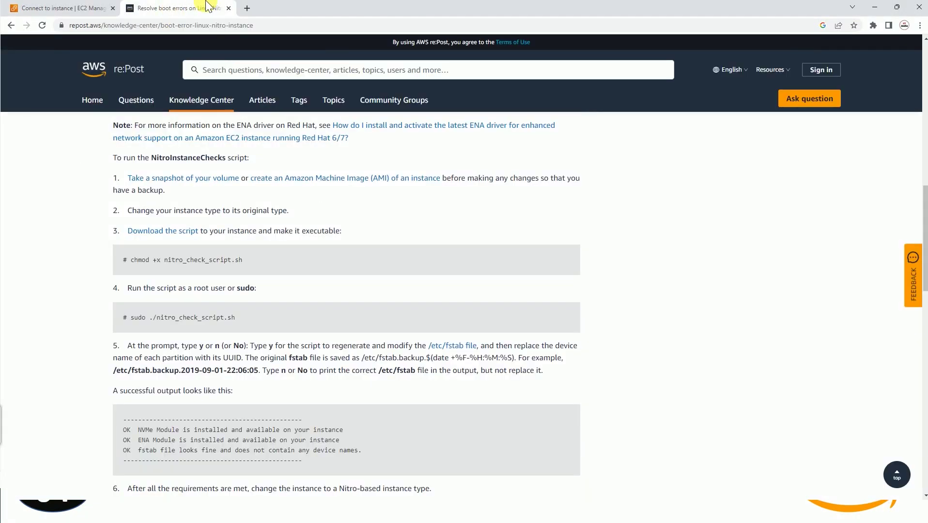
{"action": "left_click", "coordinate": [45, 7]}
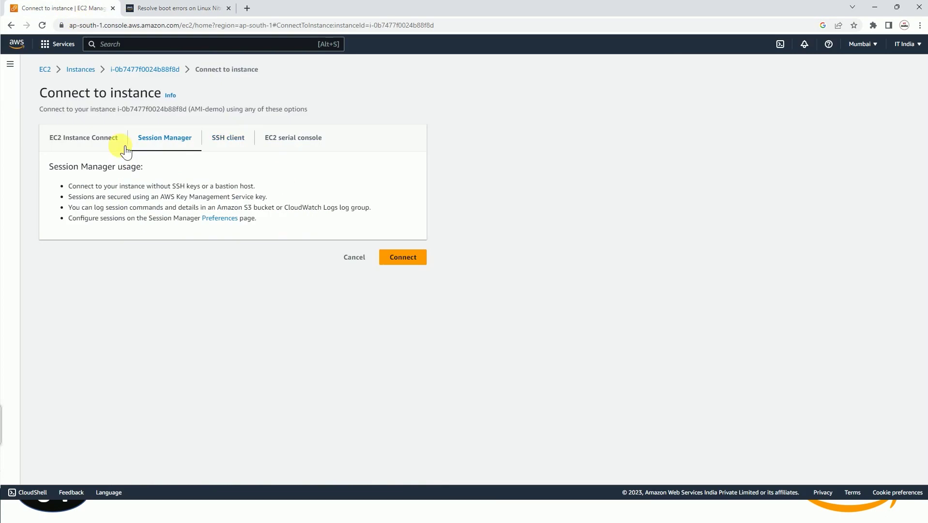
{"action": "left_click", "coordinate": [114, 70]}
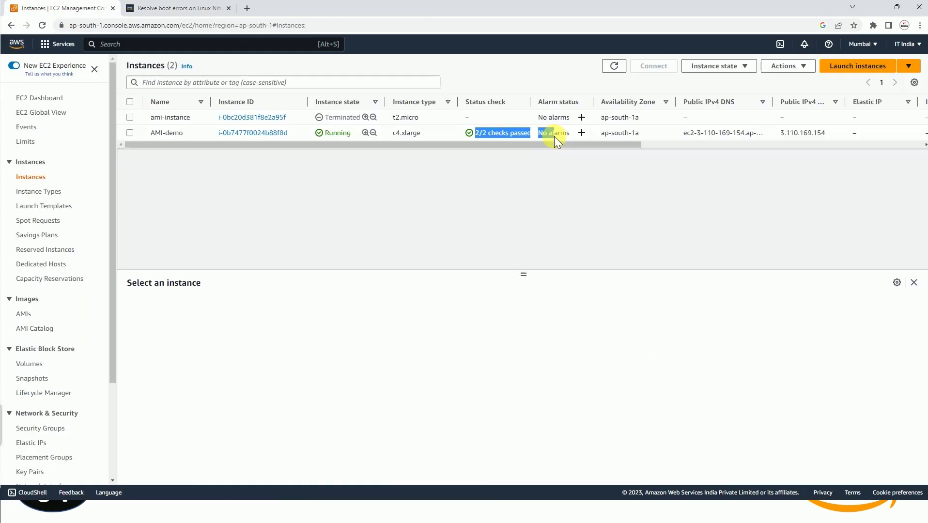
{"action": "left_click_drag", "start_coordinate": [530, 101], "coordinate": [558, 109]}
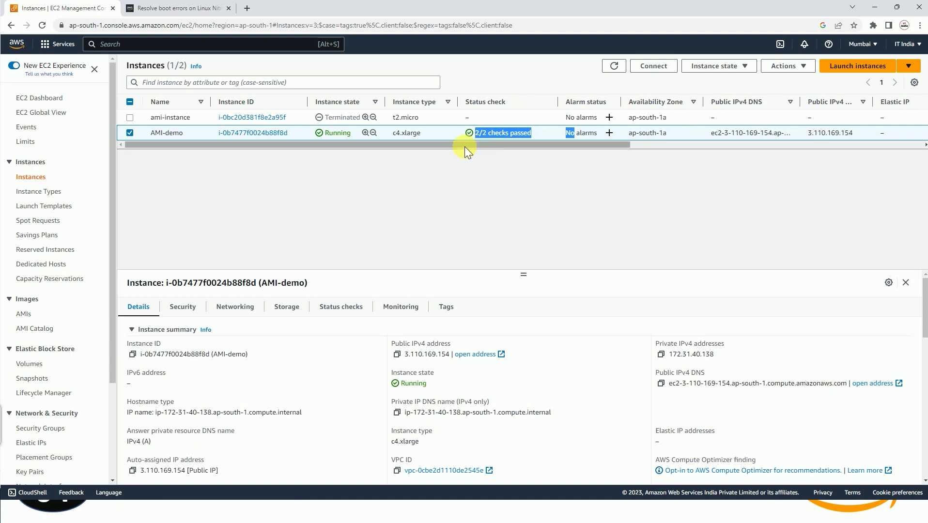
Review the AWS re:Post article on Linux instances not booting after a Nitro type change and highlight its title
{"action": "left_click", "coordinate": [173, 9]}
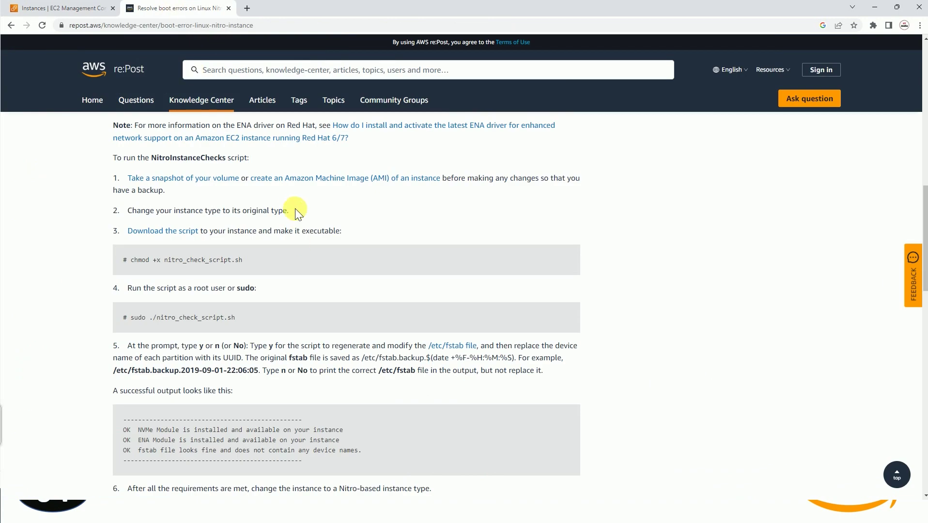
{"action": "scroll", "coordinate": [295, 208], "scroll_direction": "down", "scroll_amount": 7}
{"action": "scroll", "coordinate": [340, 211], "scroll_direction": "up", "scroll_amount": 15}
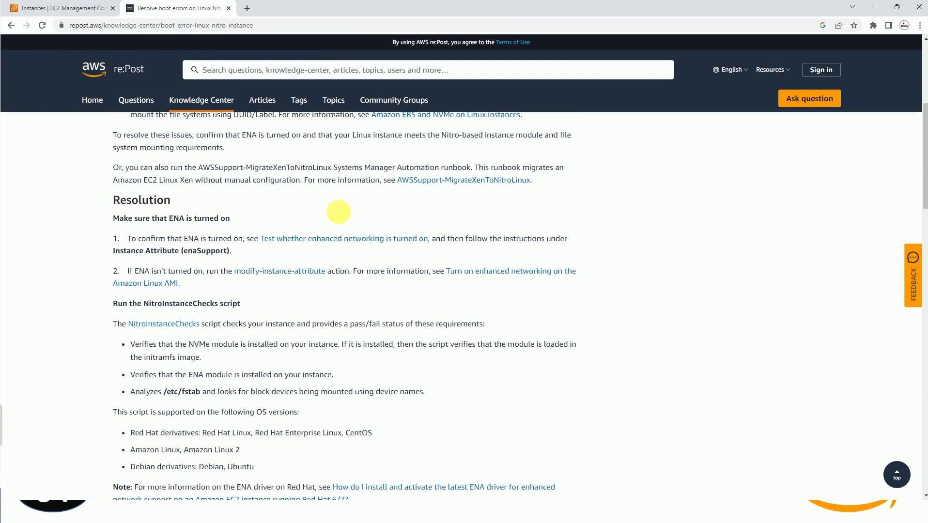
{"action": "scroll", "coordinate": [338, 212], "scroll_direction": "up", "scroll_amount": 5}
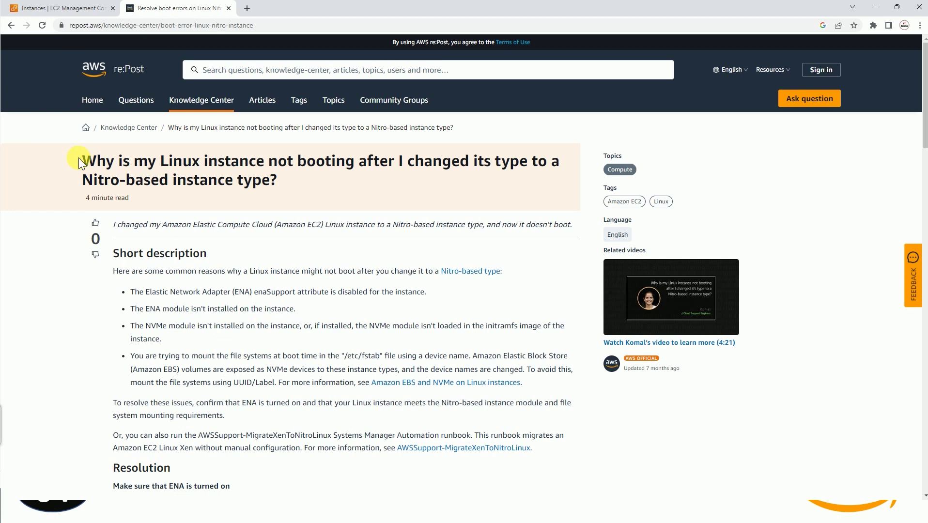
{"action": "left_click_drag", "start_coordinate": [76, 157], "coordinate": [283, 176]}
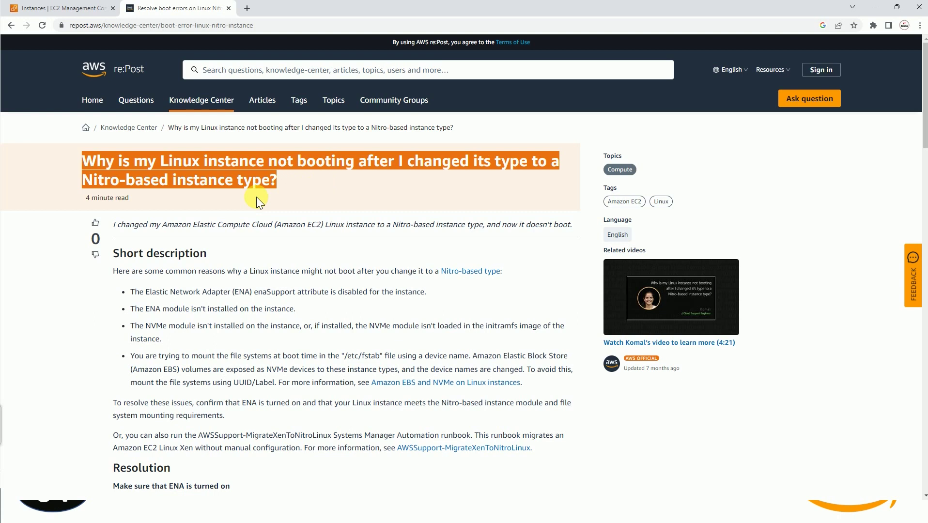
Clear the title highlight and review the article's boot failure causes and its resolution steps down to running the NitroInstanceChecks script
{"action": "left_click", "coordinate": [320, 190]}
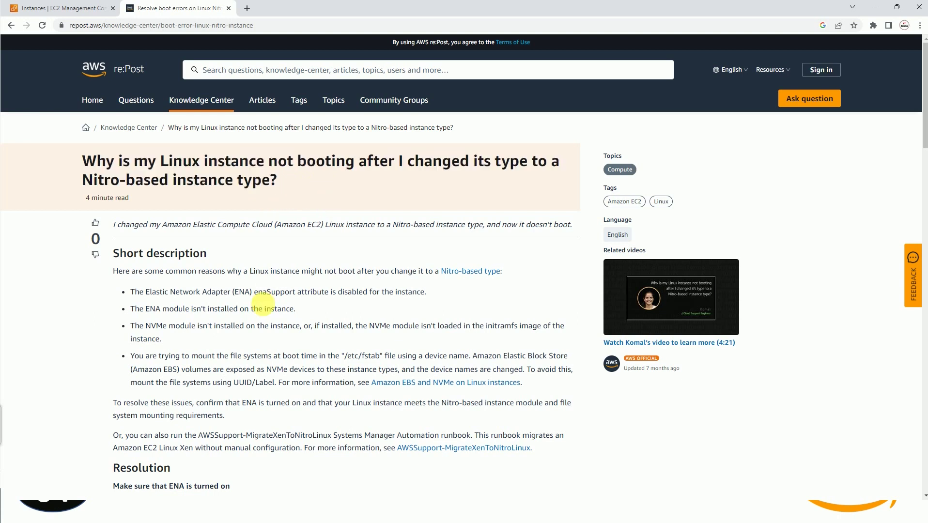
{"action": "scroll", "coordinate": [251, 300], "scroll_direction": "down", "scroll_amount": 1}
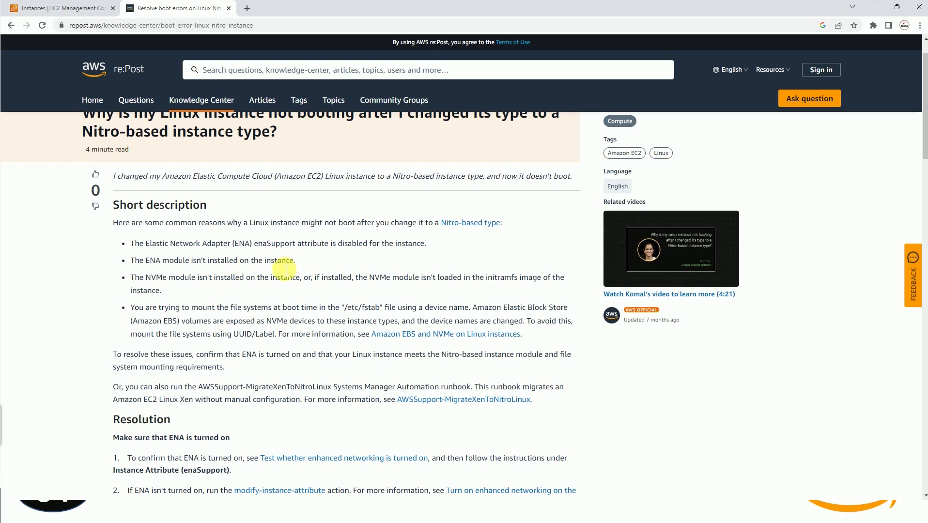
{"action": "scroll", "coordinate": [271, 264], "scroll_direction": "down", "scroll_amount": 1}
{"action": "scroll", "coordinate": [271, 265], "scroll_direction": "down", "scroll_amount": 6}
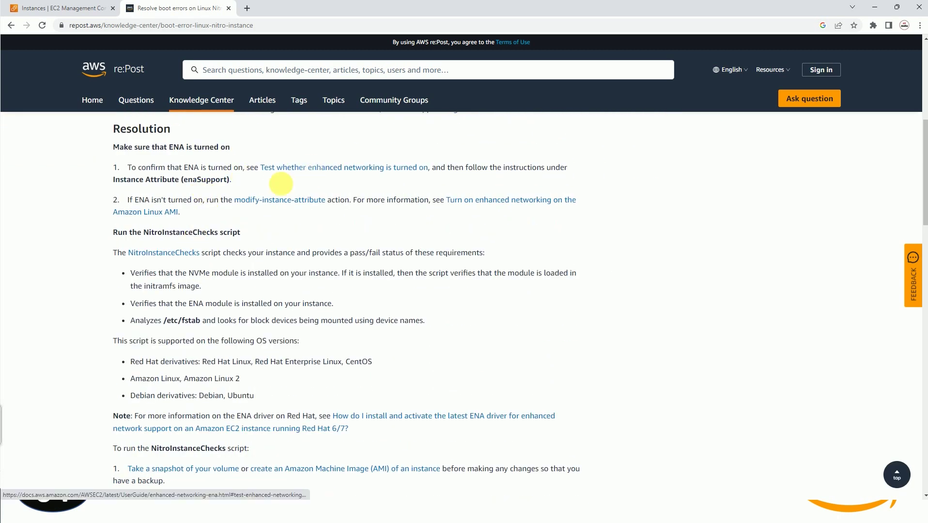
{"action": "scroll", "coordinate": [256, 199], "scroll_direction": "down", "scroll_amount": 4}
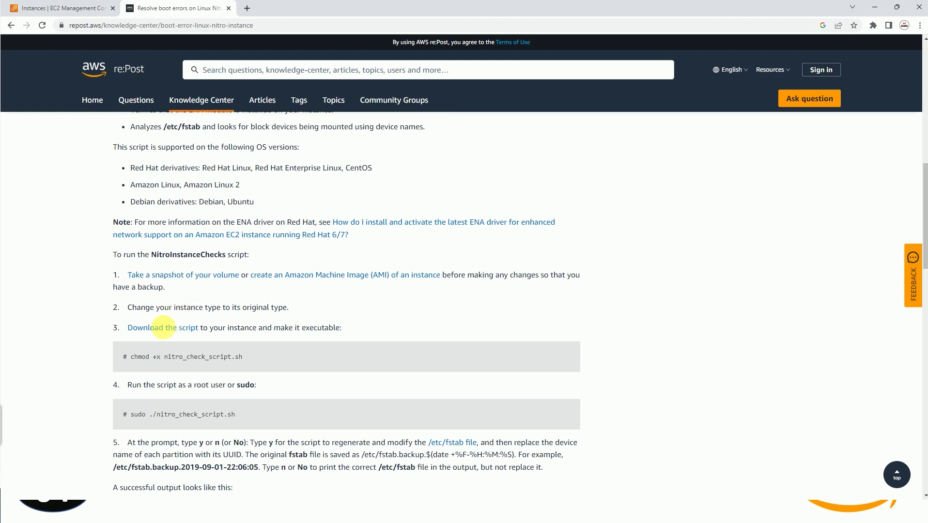
Open the article's linked script download page on GitHub and examine the code of nitro_check_script.sh
{"action": "left_click", "coordinate": [170, 332]}
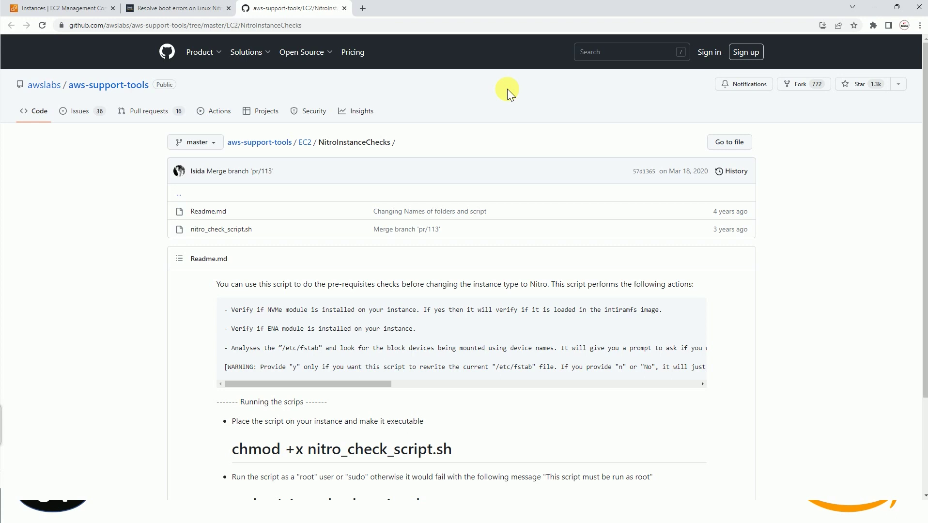
{"action": "left_click", "coordinate": [214, 233]}
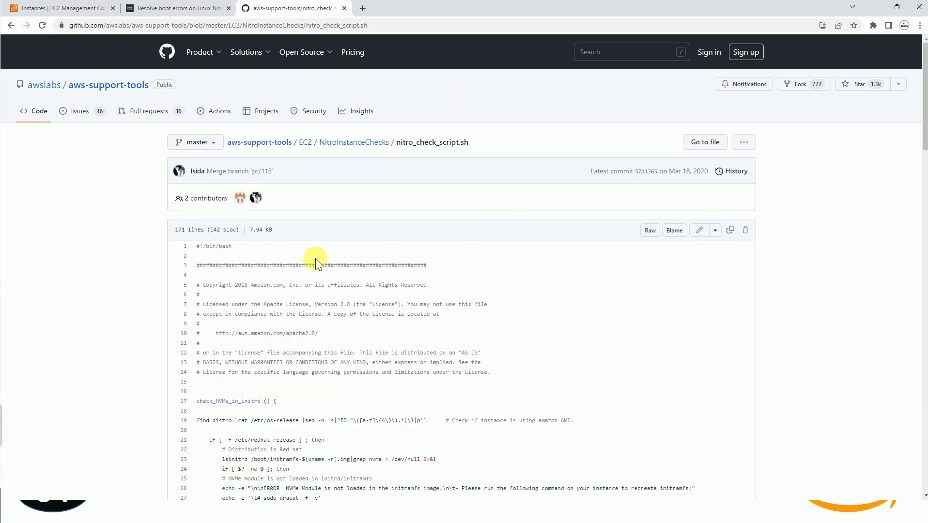
{"action": "scroll", "coordinate": [198, 260], "scroll_direction": "down", "scroll_amount": 3}
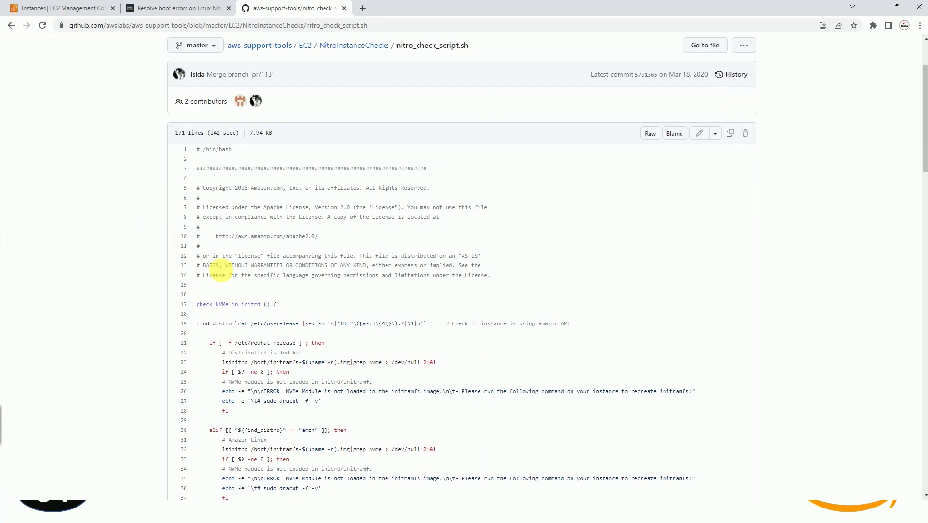
{"action": "scroll", "coordinate": [305, 261], "scroll_direction": "up", "scroll_amount": 3}
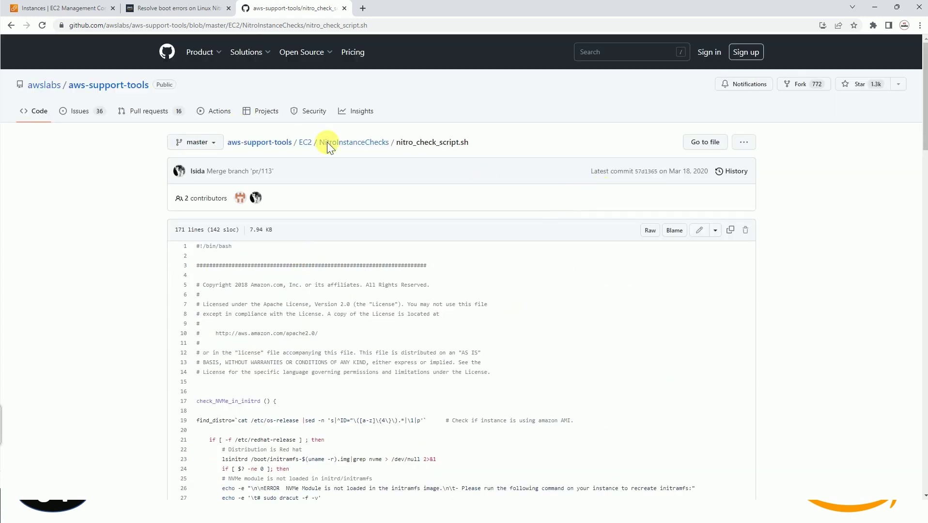
Return to the re:Post article and highlight the commands "chmod +x nitro_check_script.sh" and "sudo ./nitro_check_script.sh" in turn
{"action": "left_click", "coordinate": [196, 6]}
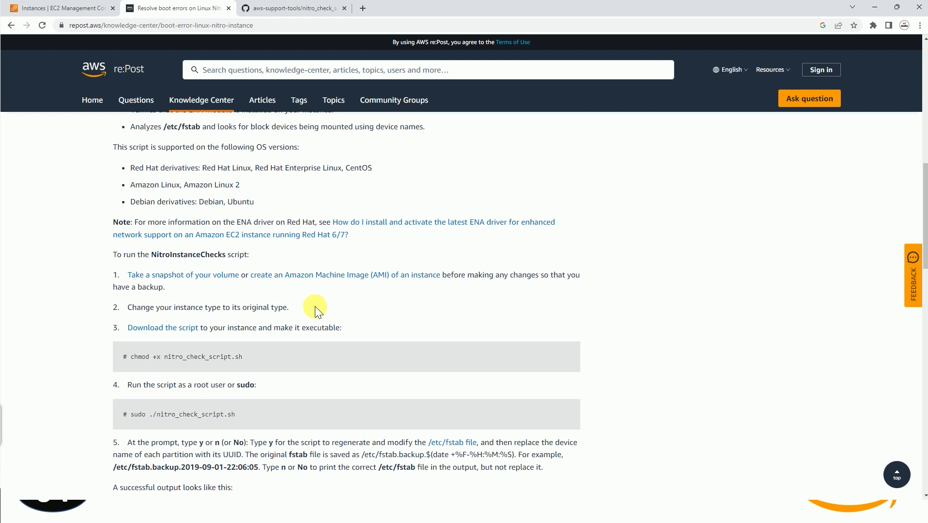
{"action": "scroll", "coordinate": [314, 312], "scroll_direction": "down", "scroll_amount": 1}
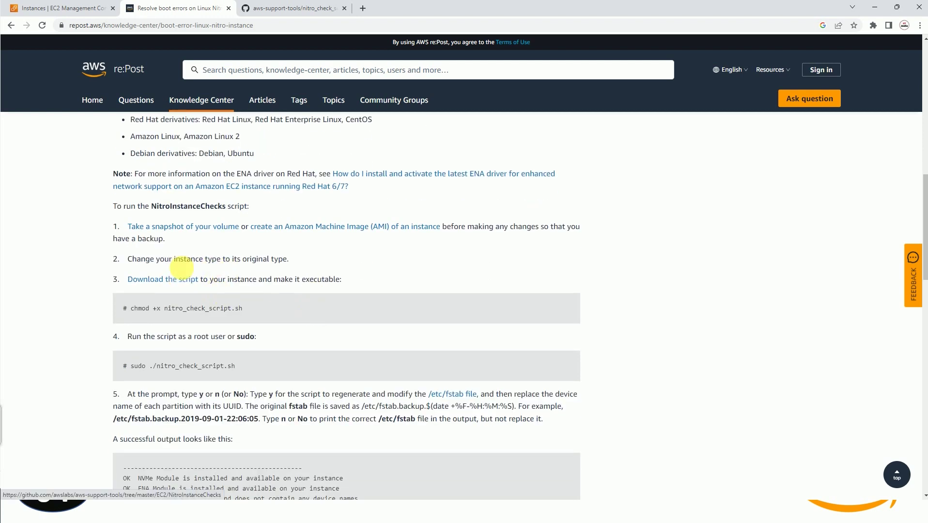
{"action": "left_click_drag", "start_coordinate": [128, 311], "coordinate": [241, 311]}
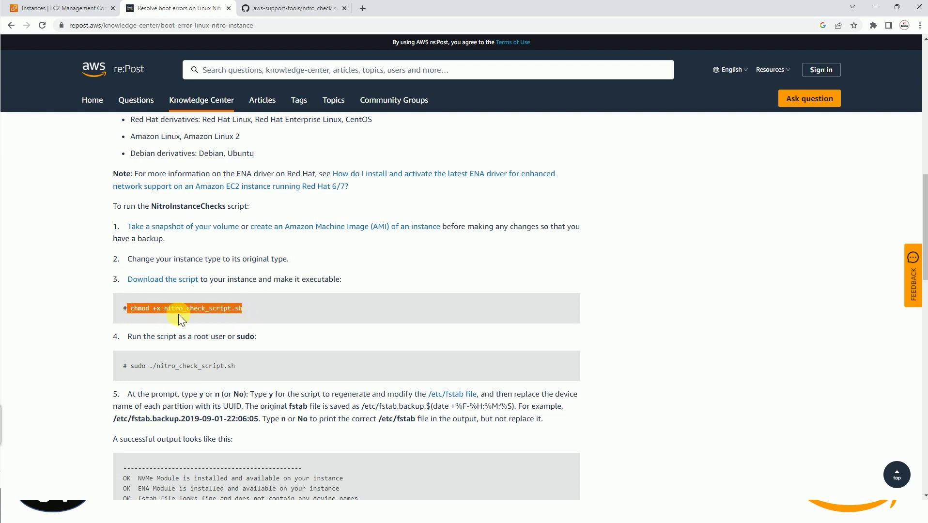
{"action": "scroll", "coordinate": [145, 291], "scroll_direction": "down", "scroll_amount": 2}
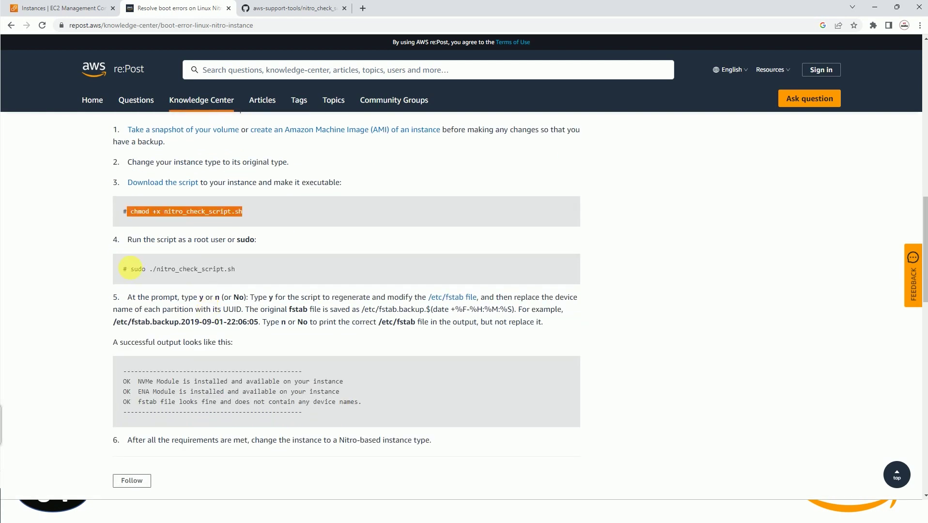
{"action": "left_click_drag", "start_coordinate": [128, 269], "coordinate": [279, 286]}
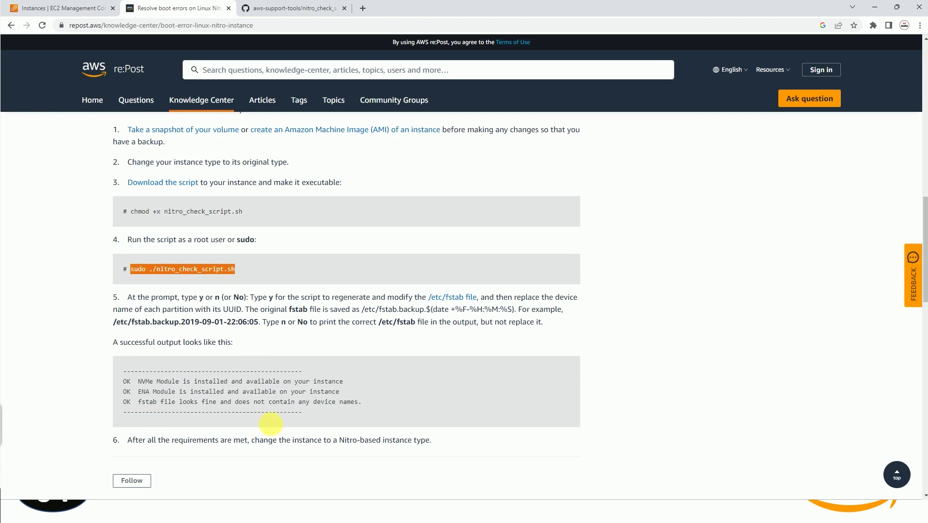
Highlight the NVMe, ENA and fstab lines of the sample successful output, and review the script procedure again
{"action": "left_click_drag", "start_coordinate": [350, 410], "coordinate": [127, 380]}
{"action": "scroll", "coordinate": [127, 380], "scroll_direction": "down", "scroll_amount": 3}
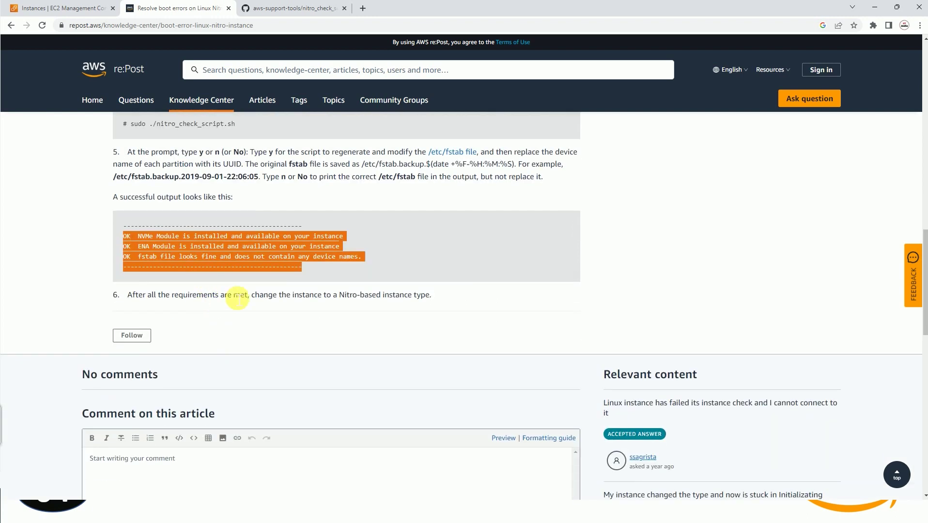
{"action": "scroll", "coordinate": [238, 299], "scroll_direction": "up", "scroll_amount": 6}
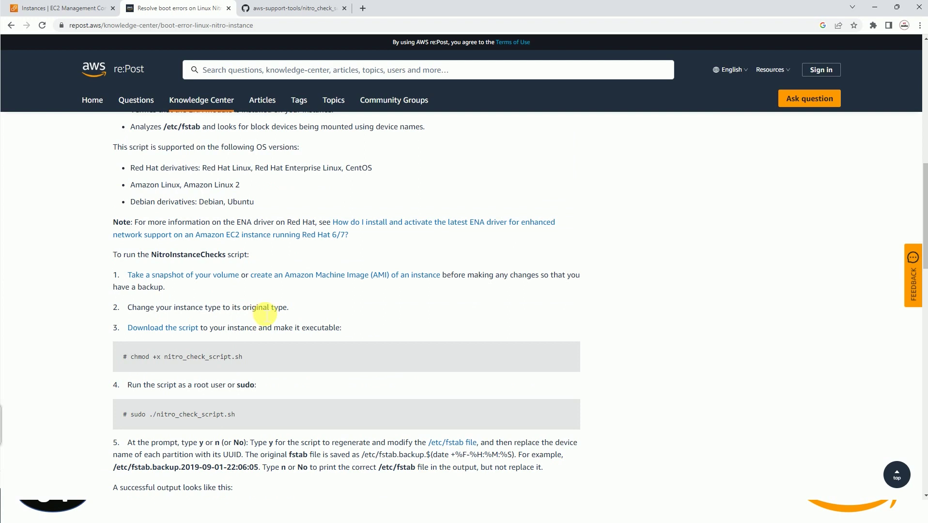
{"action": "scroll", "coordinate": [265, 315], "scroll_direction": "up", "scroll_amount": 1}
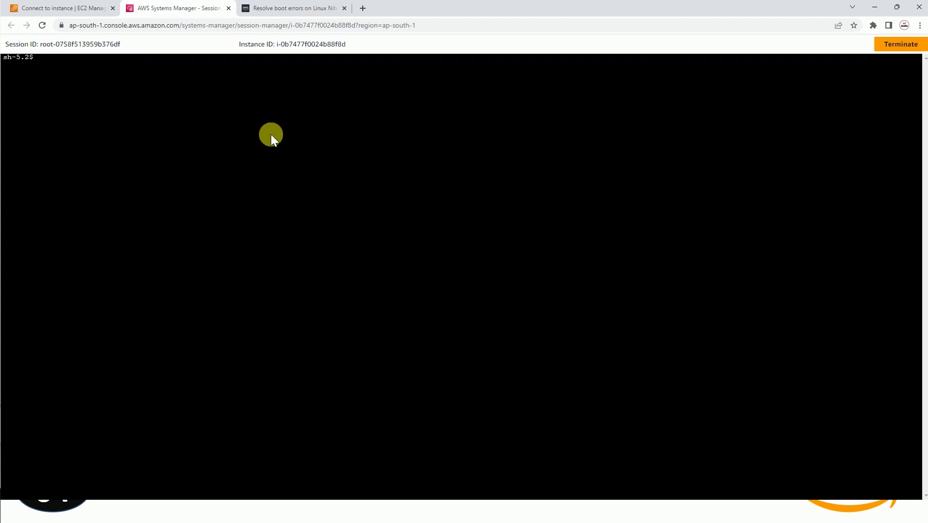